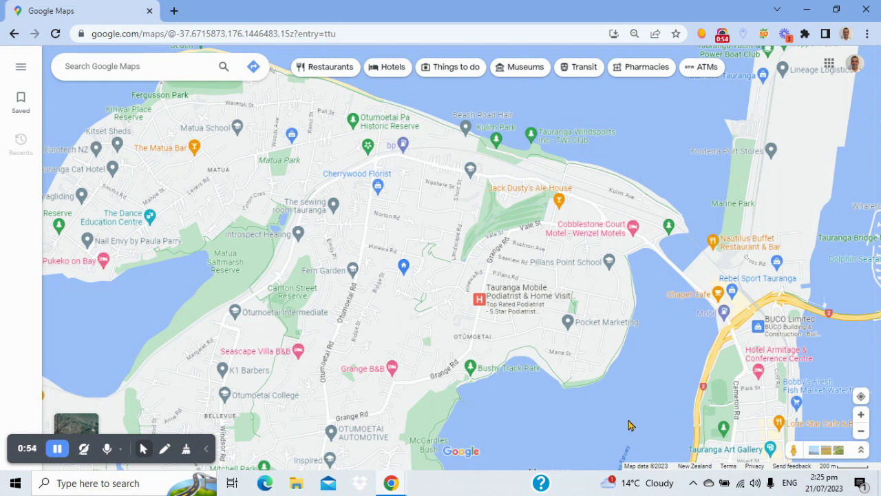
Search 'goo' in Google Maps, select Good Oil Marketing, and open its Business Profile management
{"action": "left_click", "coordinate": [146, 67]}
{"action": "type", "text": "goo"}
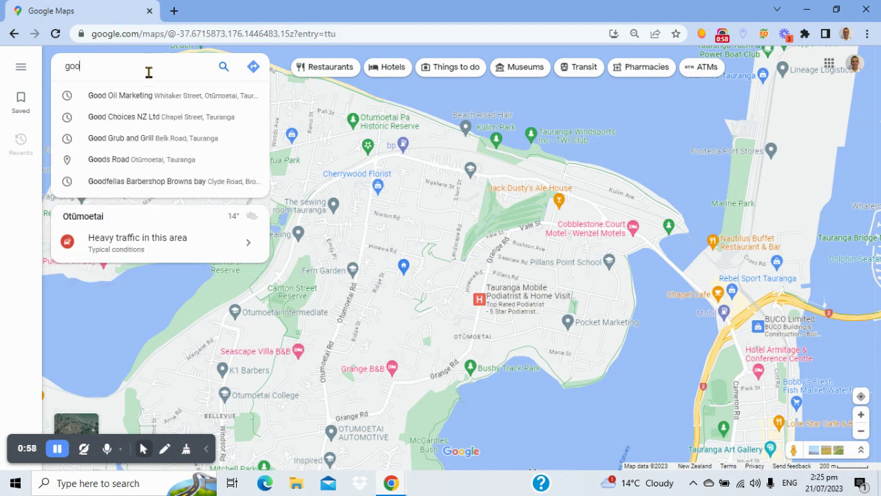
{"action": "left_click", "coordinate": [148, 95]}
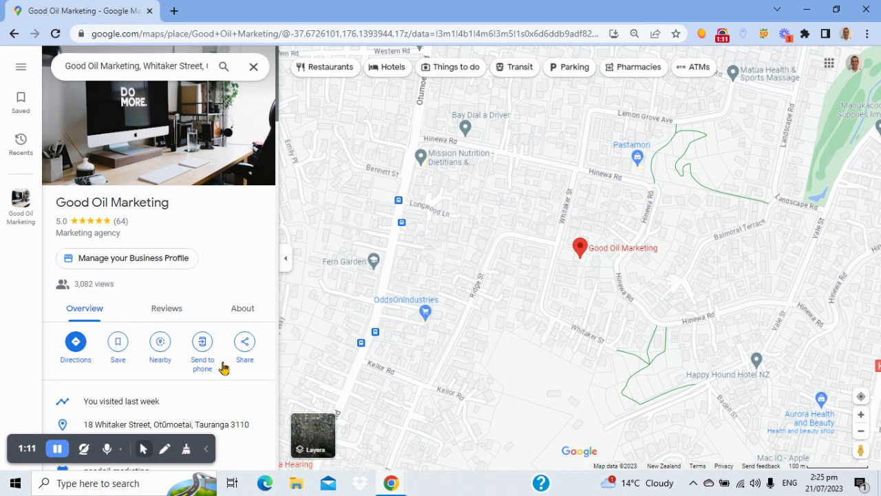
{"action": "left_click", "coordinate": [165, 257]}
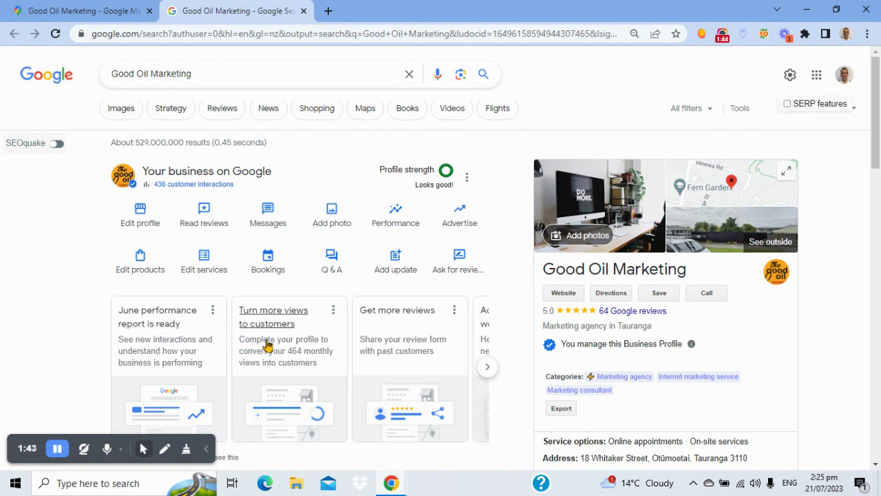
Open Performance stats for Feb 2023–Jul 2023 and review 3,082 profile views and 1,276 searches
{"action": "left_click", "coordinate": [397, 221]}
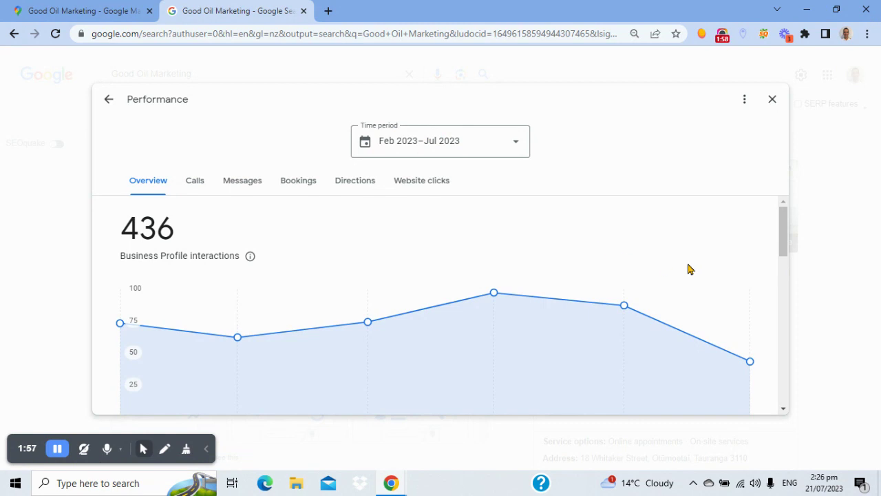
{"action": "mouse_move", "coordinate": [479, 299]}
{"action": "left_click_drag", "start_coordinate": [785, 244], "coordinate": [789, 326]}
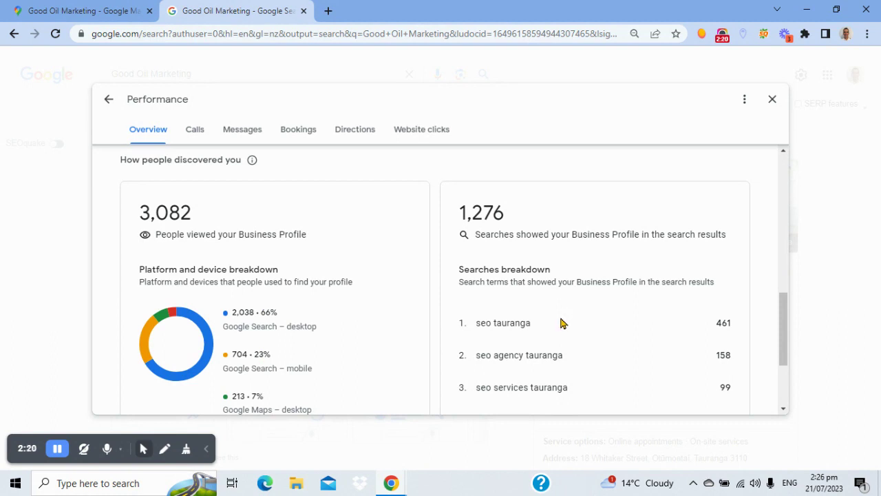
{"action": "scroll", "coordinate": [557, 316], "scroll_direction": "down", "scroll_amount": 1}
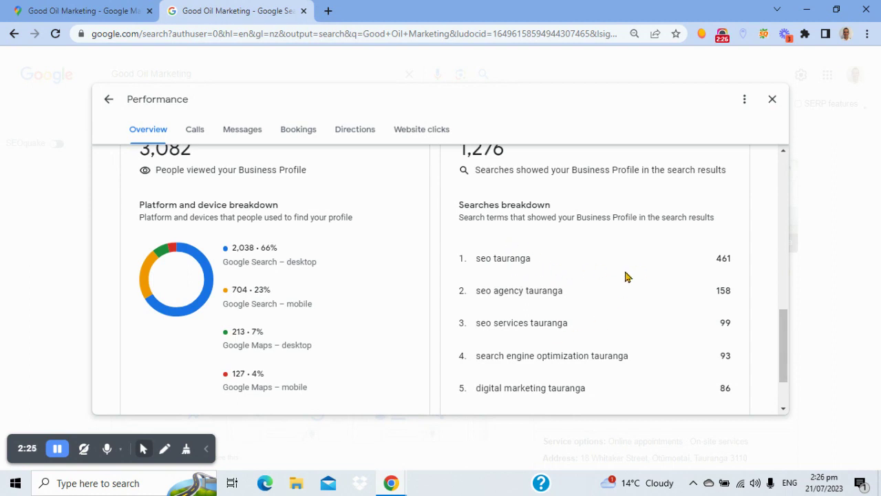
{"action": "scroll", "coordinate": [613, 275], "scroll_direction": "up", "scroll_amount": 3}
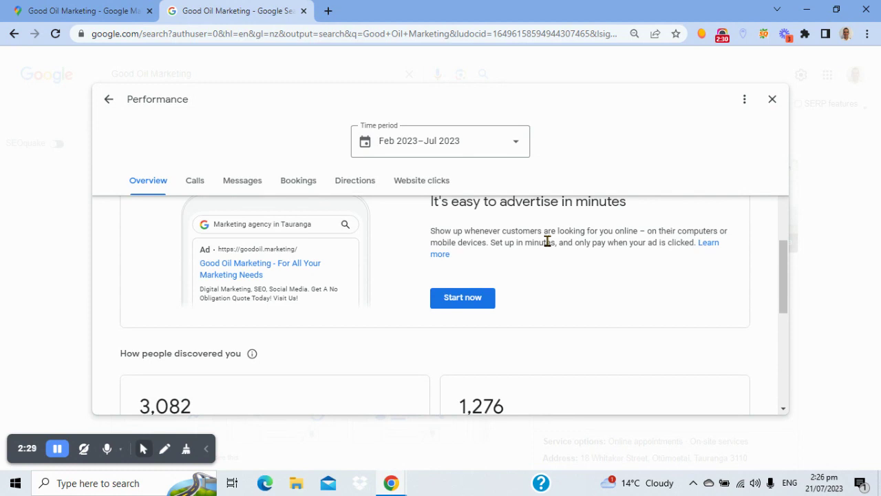
Set the performance time period to Jun 2023 only
{"action": "left_click", "coordinate": [515, 143]}
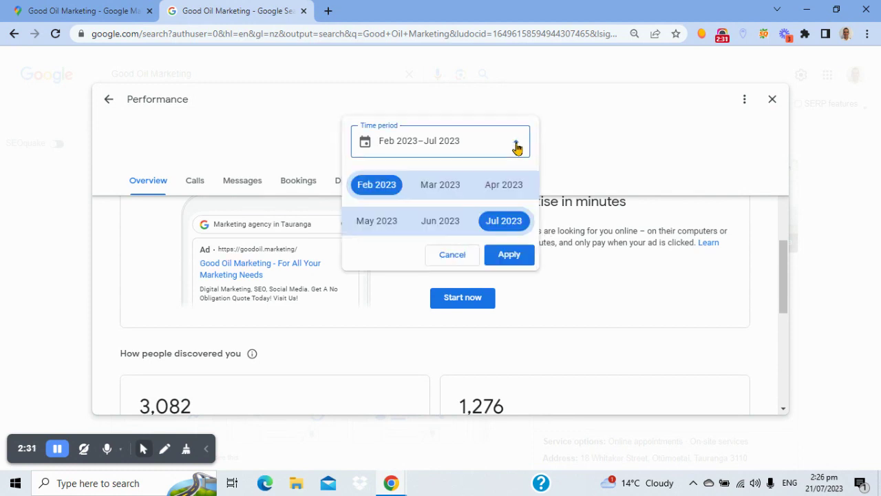
{"action": "left_click", "coordinate": [444, 220]}
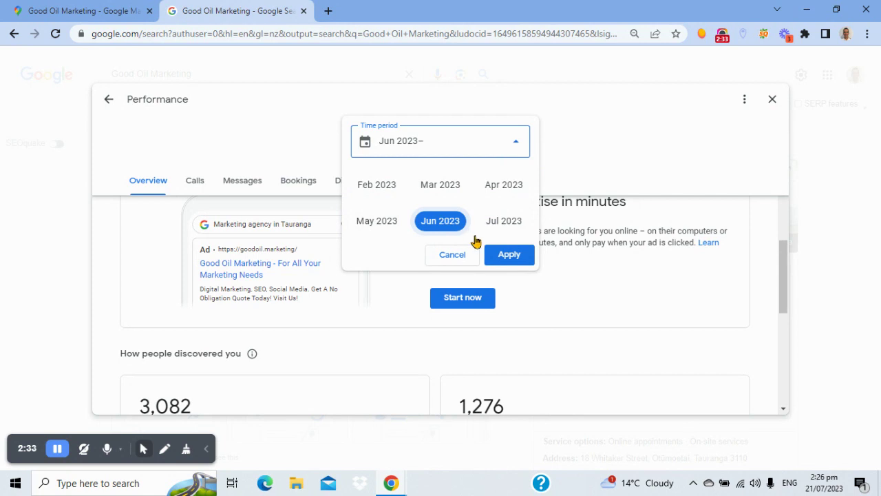
{"action": "left_click", "coordinate": [513, 256]}
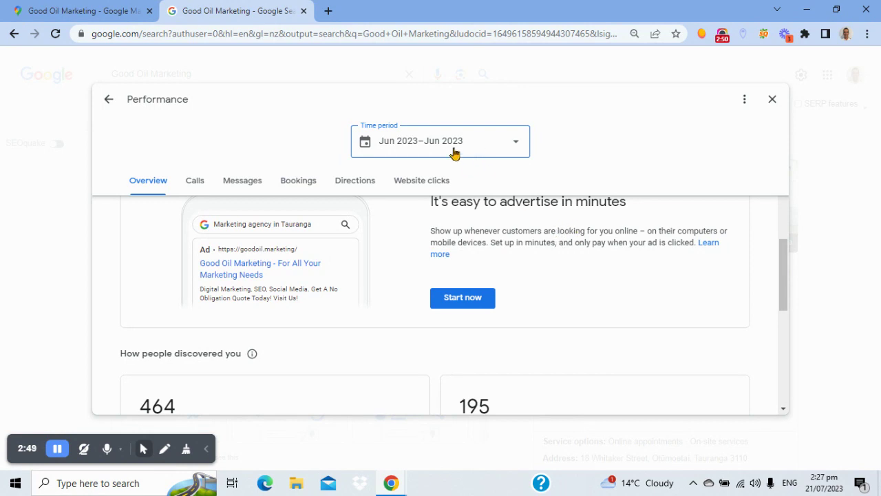
Review June 2023 results: 87 interactions (+19.2%), 464 profile views and 195 searches
{"action": "scroll", "coordinate": [563, 247], "scroll_direction": "down", "scroll_amount": 2}
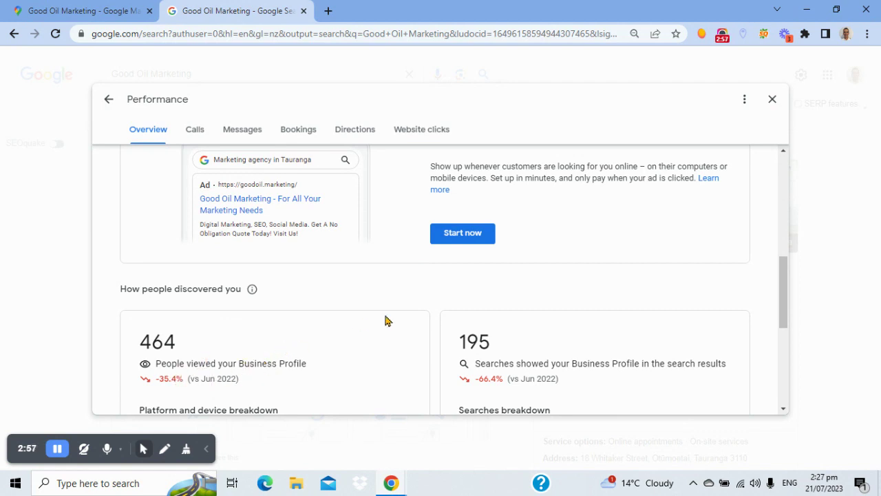
{"action": "scroll", "coordinate": [484, 287], "scroll_direction": "up", "scroll_amount": 3}
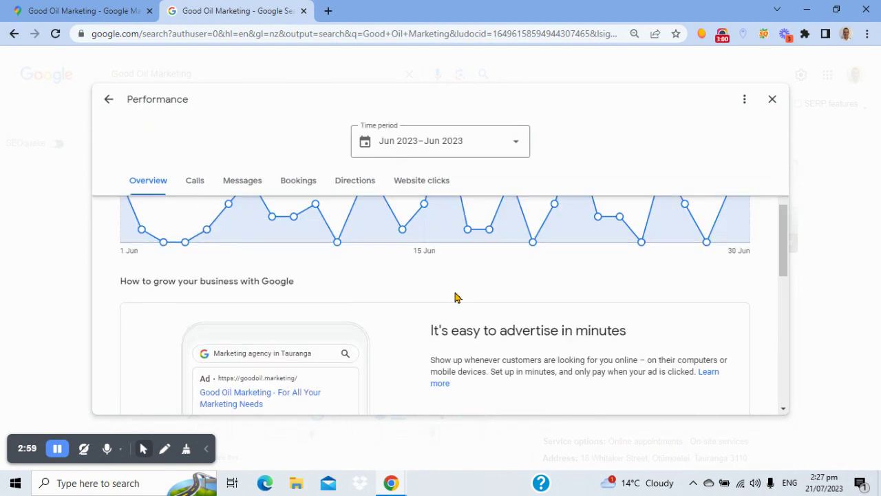
{"action": "scroll", "coordinate": [454, 318], "scroll_direction": "up", "scroll_amount": 2}
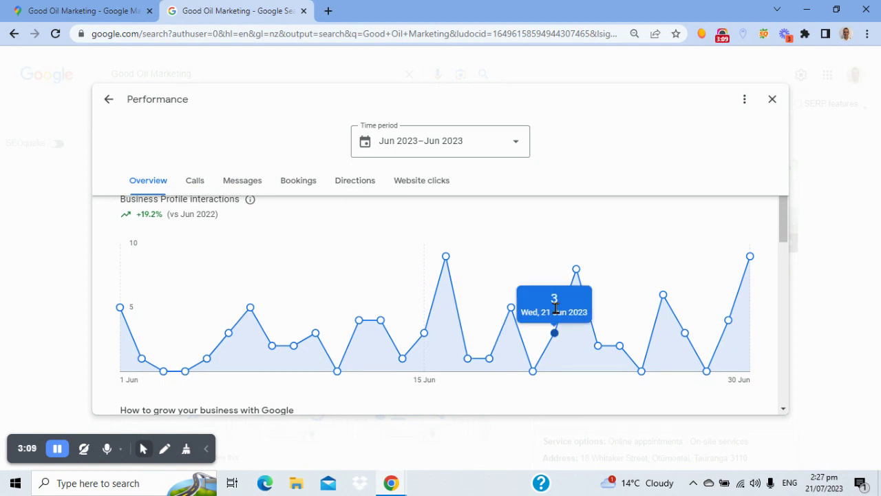
{"action": "scroll", "coordinate": [310, 277], "scroll_direction": "up", "scroll_amount": 1}
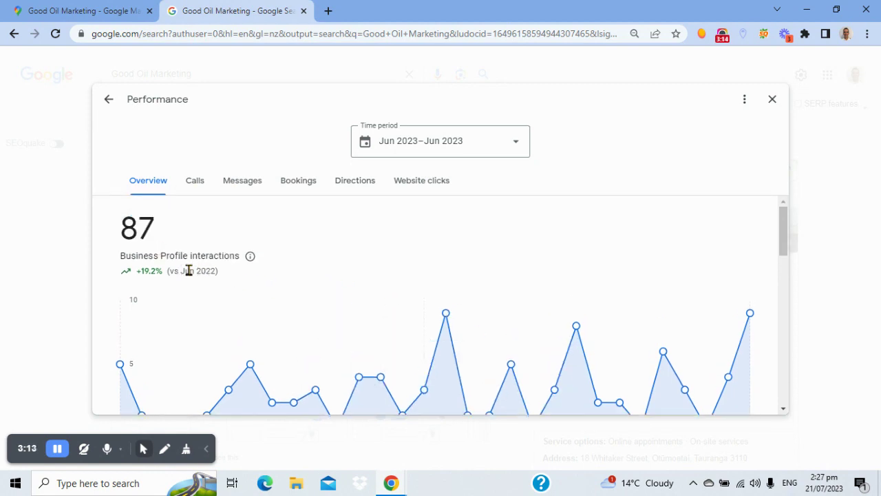
{"action": "scroll", "coordinate": [406, 303], "scroll_direction": "down", "scroll_amount": 1}
{"action": "scroll", "coordinate": [402, 300], "scroll_direction": "down", "scroll_amount": 6}
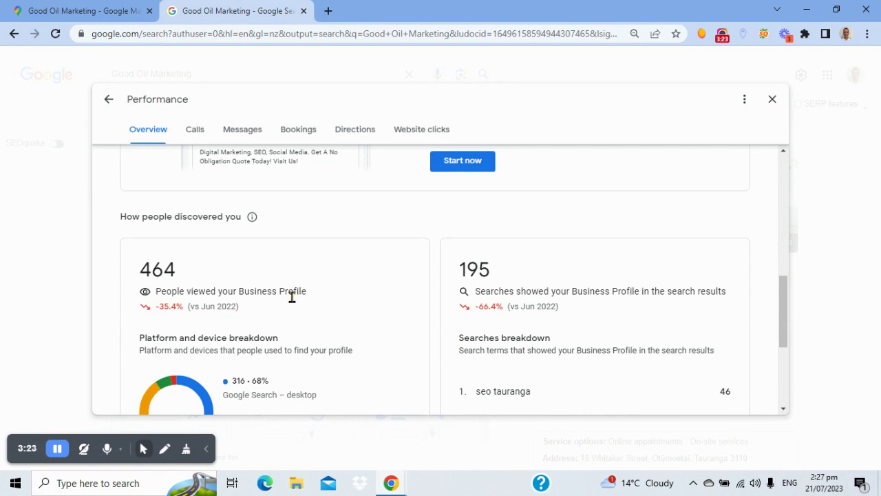
{"action": "scroll", "coordinate": [292, 296], "scroll_direction": "up", "scroll_amount": 10}
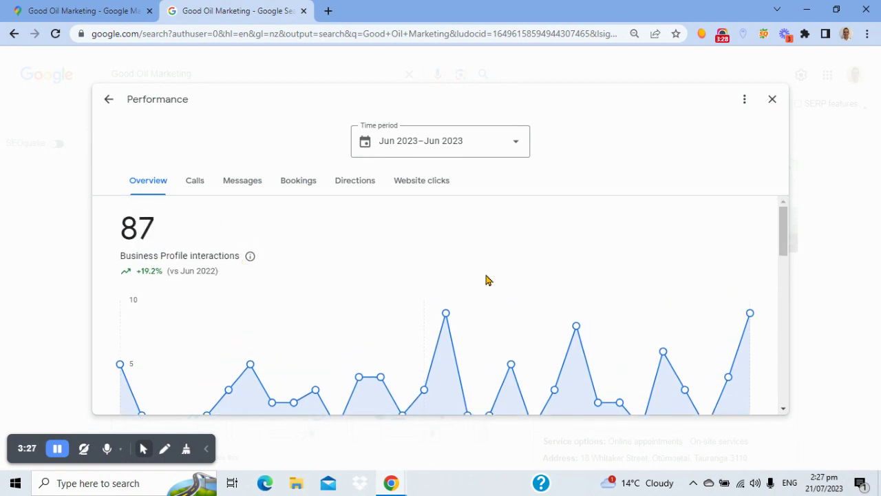
{"action": "scroll", "coordinate": [543, 298], "scroll_direction": "down", "scroll_amount": 1}
{"action": "scroll", "coordinate": [543, 297], "scroll_direction": "down", "scroll_amount": 8}
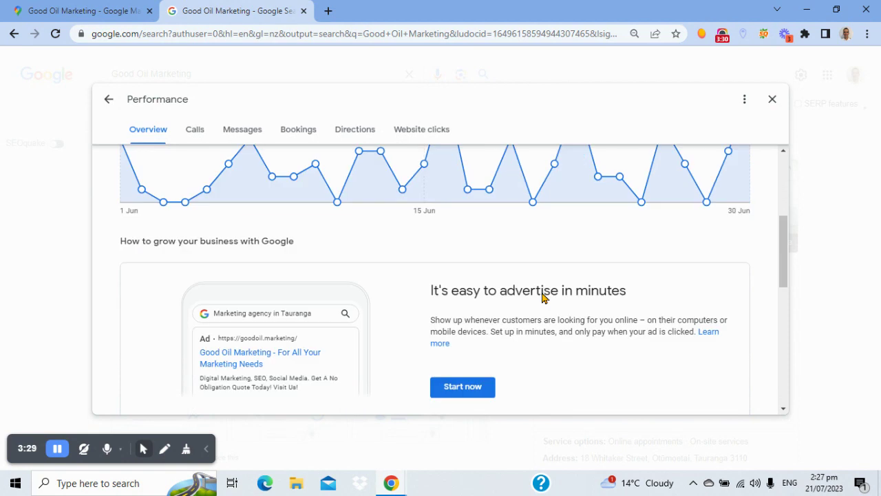
{"action": "scroll", "coordinate": [543, 293], "scroll_direction": "down", "scroll_amount": 2}
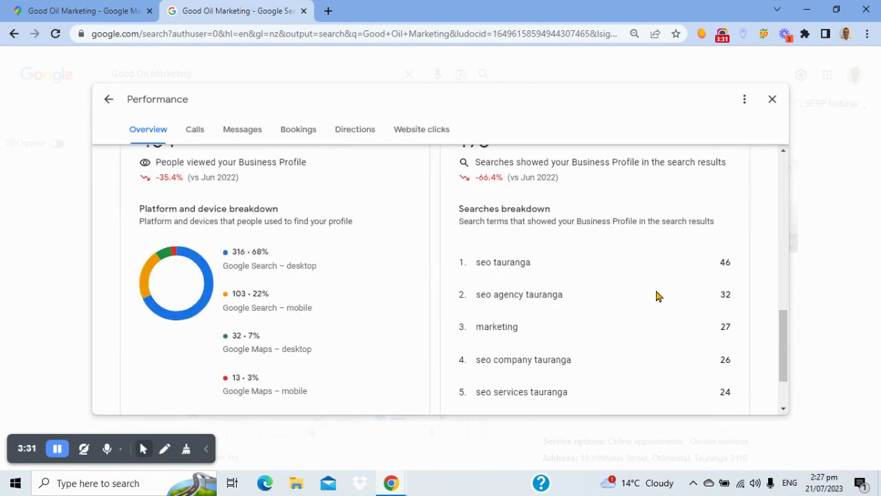
{"action": "scroll", "coordinate": [472, 308], "scroll_direction": "up", "scroll_amount": 10}
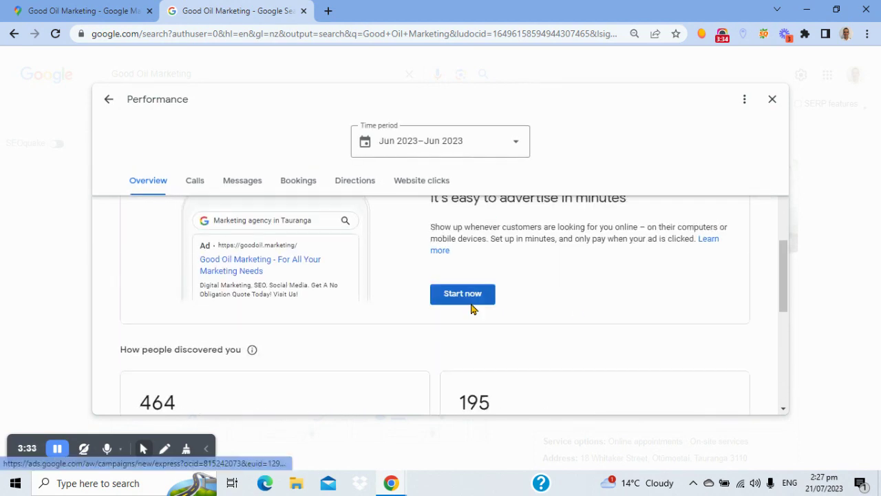
Switch the stats period to May 2023 (97 interactions), then return to the Google Maps tab
{"action": "left_click", "coordinate": [516, 146]}
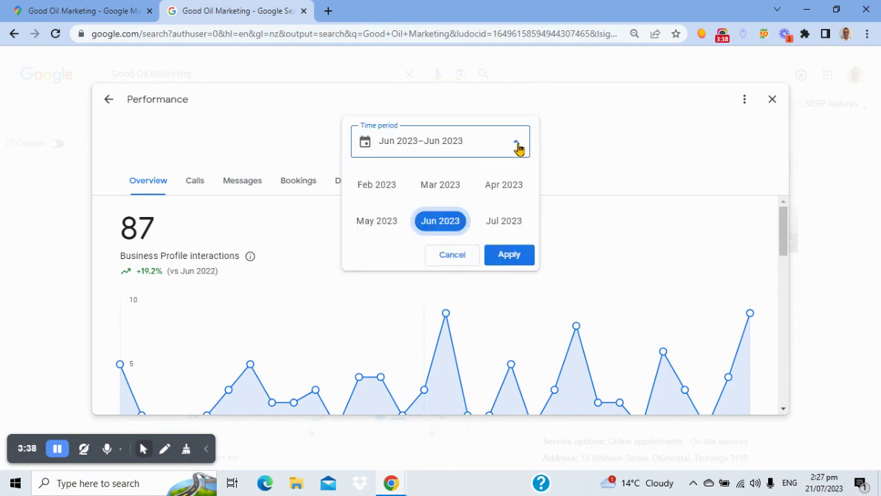
{"action": "left_click", "coordinate": [366, 230]}
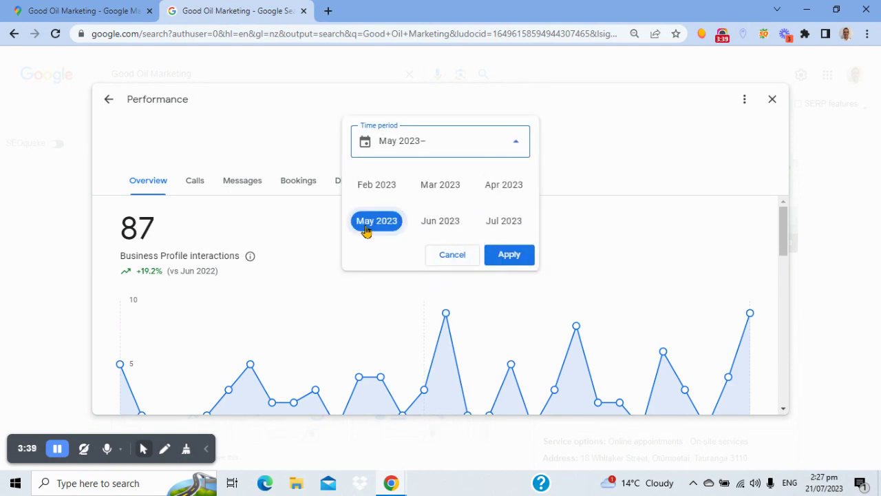
{"action": "left_click", "coordinate": [508, 255]}
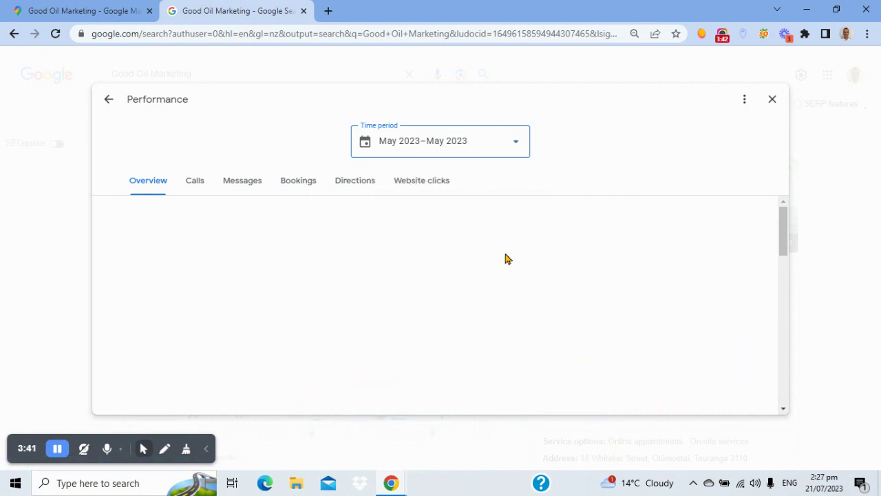
{"action": "mouse_move", "coordinate": [467, 337]}
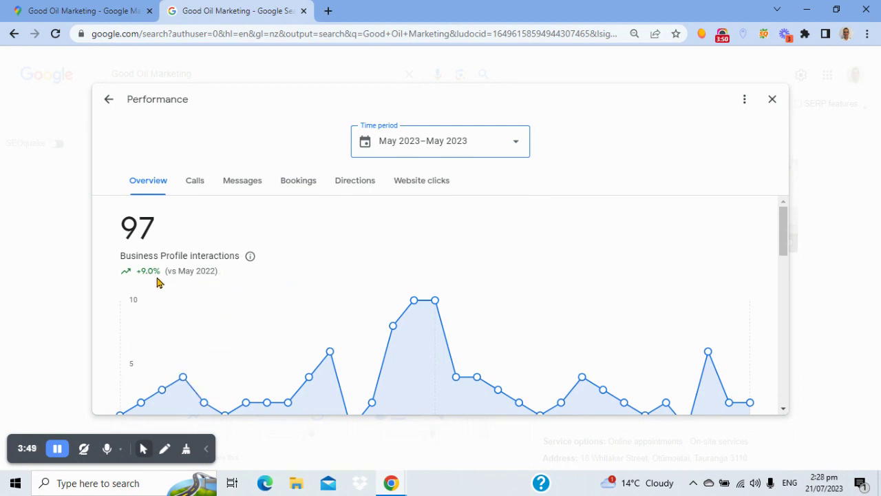
{"action": "left_click", "coordinate": [103, 10]}
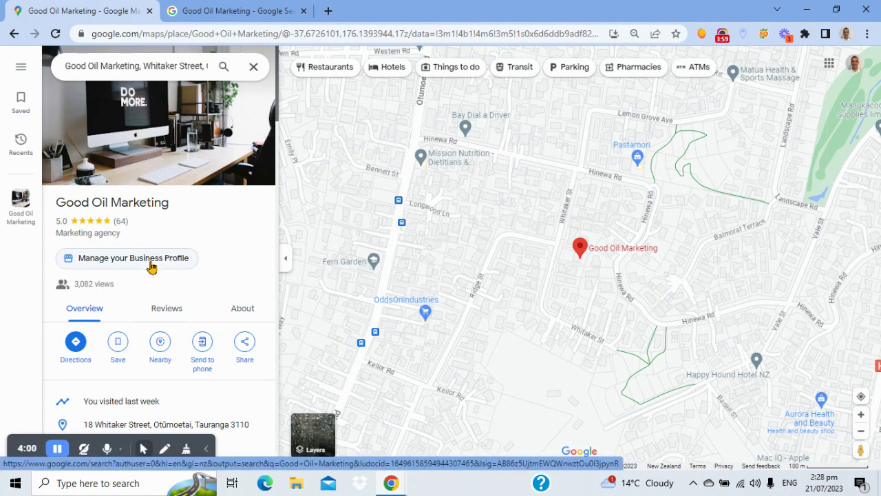
Back in the Search tab, review May 2023 stats: 97 interactions, 533 profile views, 192 searches
{"action": "left_click", "coordinate": [259, 11]}
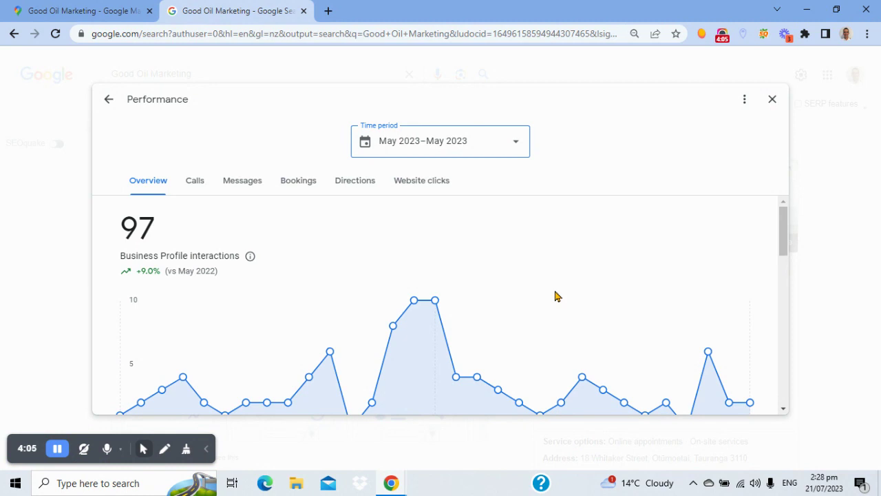
{"action": "scroll", "coordinate": [558, 296], "scroll_direction": "down", "scroll_amount": 5}
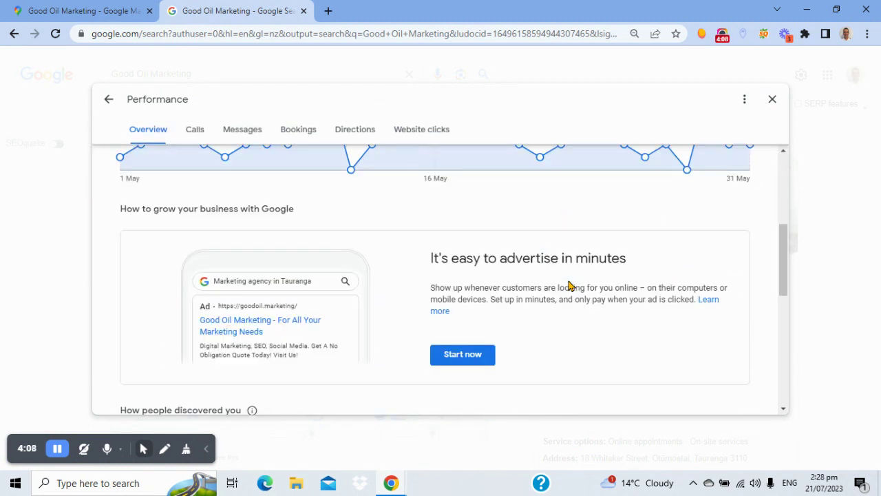
{"action": "scroll", "coordinate": [569, 285], "scroll_direction": "down", "scroll_amount": 1}
{"action": "scroll", "coordinate": [567, 317], "scroll_direction": "down", "scroll_amount": 2}
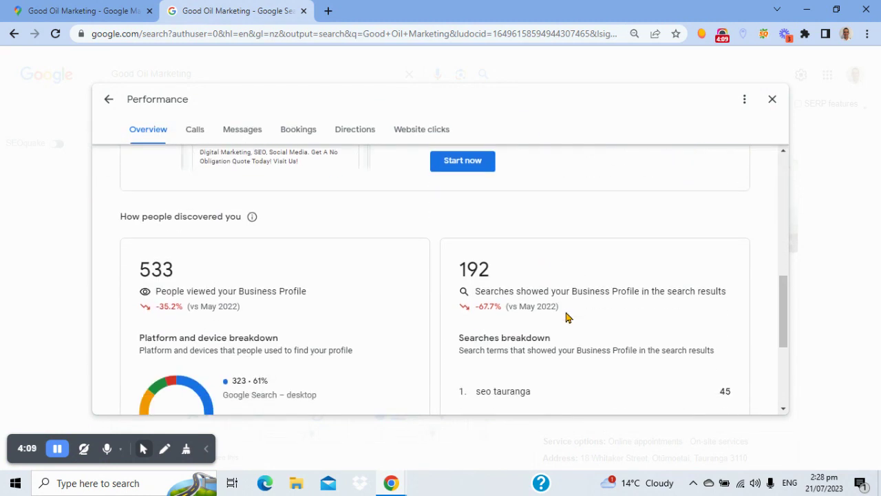
{"action": "scroll", "coordinate": [566, 317], "scroll_direction": "up", "scroll_amount": 3}
{"action": "scroll", "coordinate": [567, 317], "scroll_direction": "up", "scroll_amount": 2}
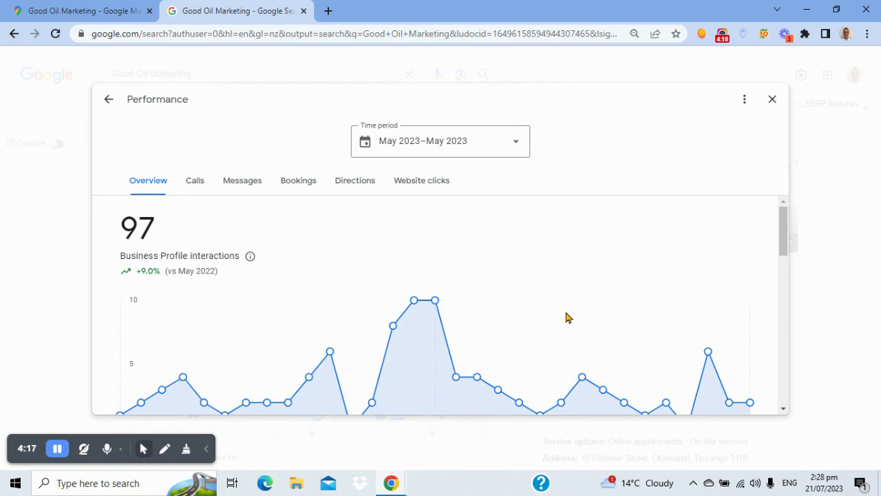
Close the Performance panel to return to Good Oil Marketing's business tools
{"action": "left_click", "coordinate": [108, 101]}
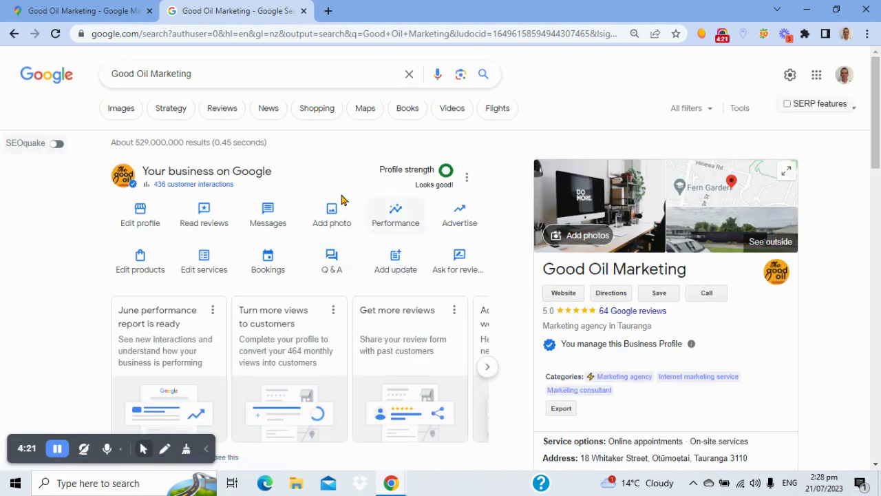